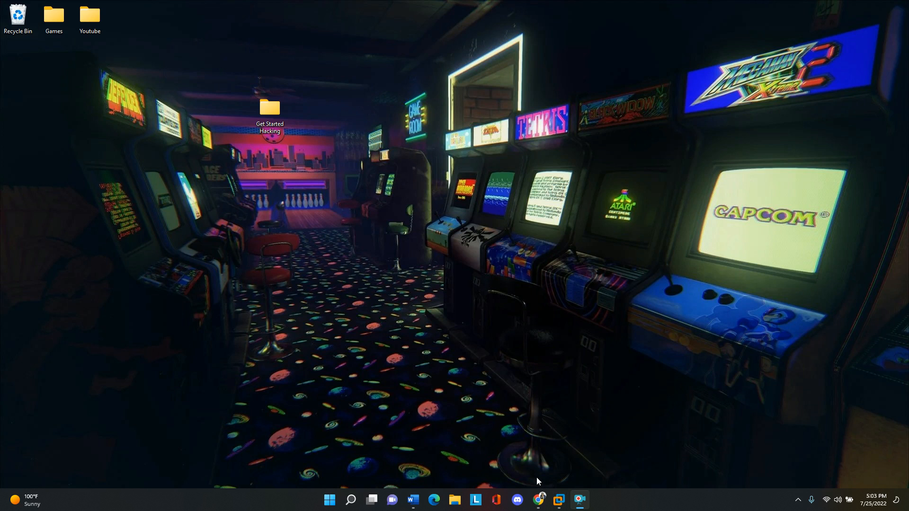
- Switch to Chrome, open VMware's Download VMware Workstation Player page from the search results and view the Windows and Linux download options
click(563, 447)
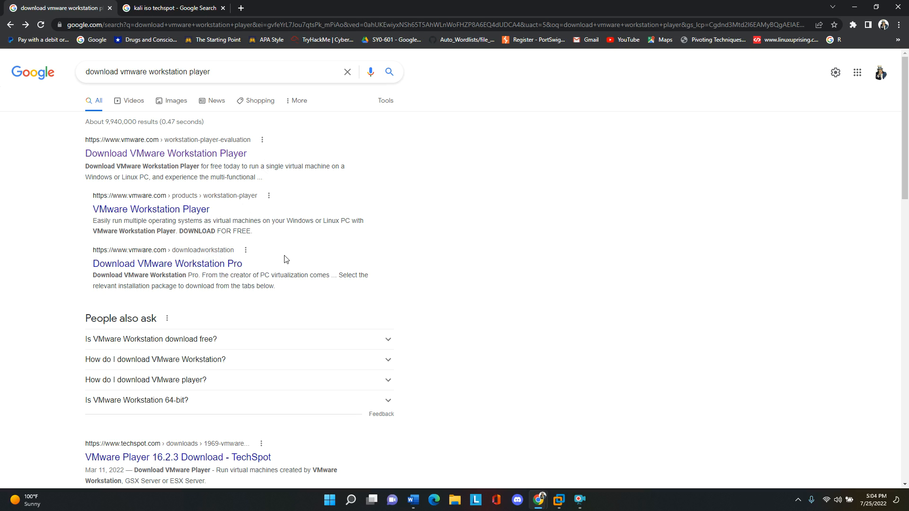
click(205, 151)
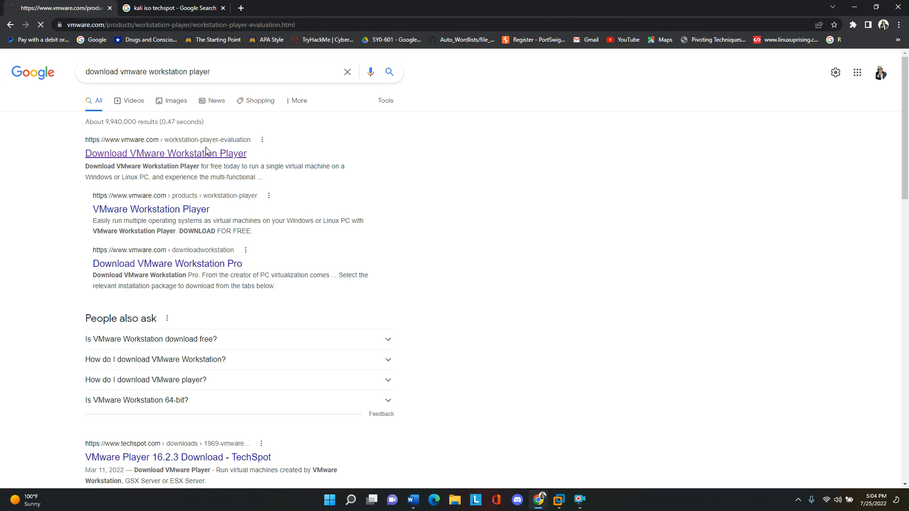
scroll(266, 237, down, 8)
scroll(265, 236, down, 2)
scroll(264, 235, up, 2)
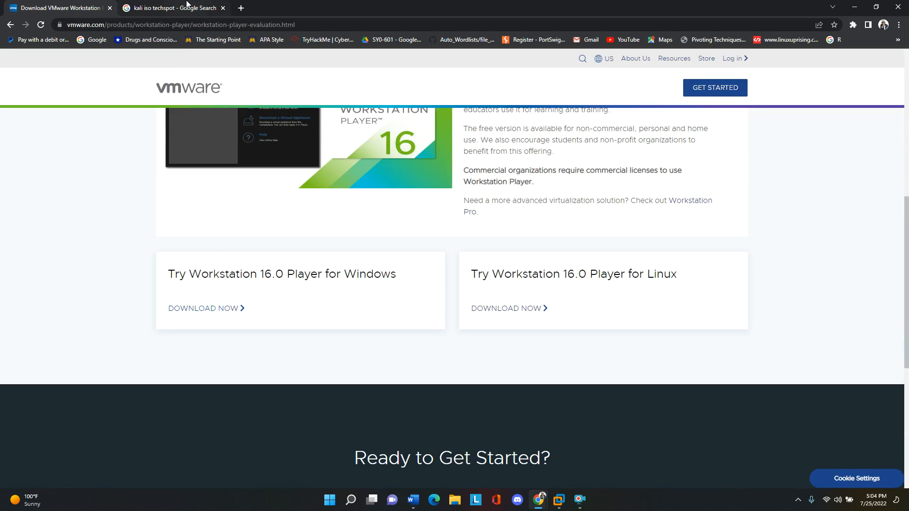
- View TechSpot's Kali Linux 2022.2 download page from the kali iso techspot search results, and minimize the browser
click(187, 6)
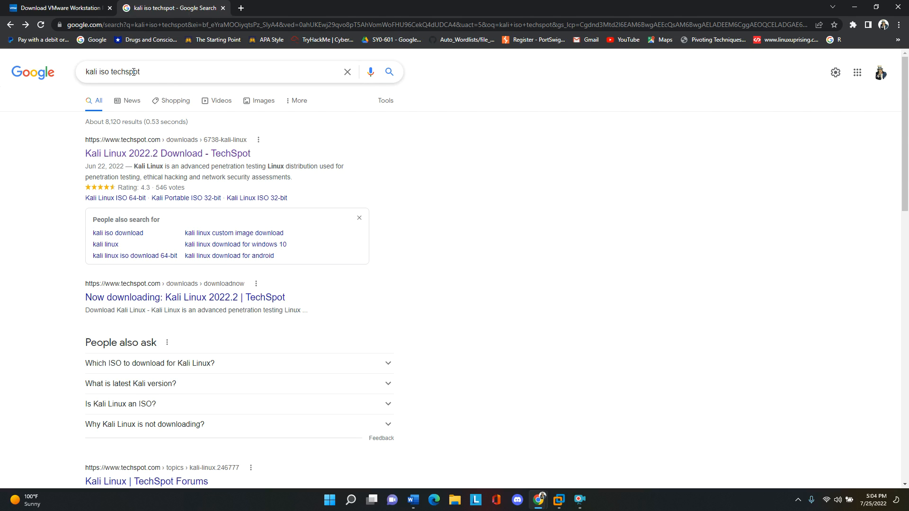
click(138, 156)
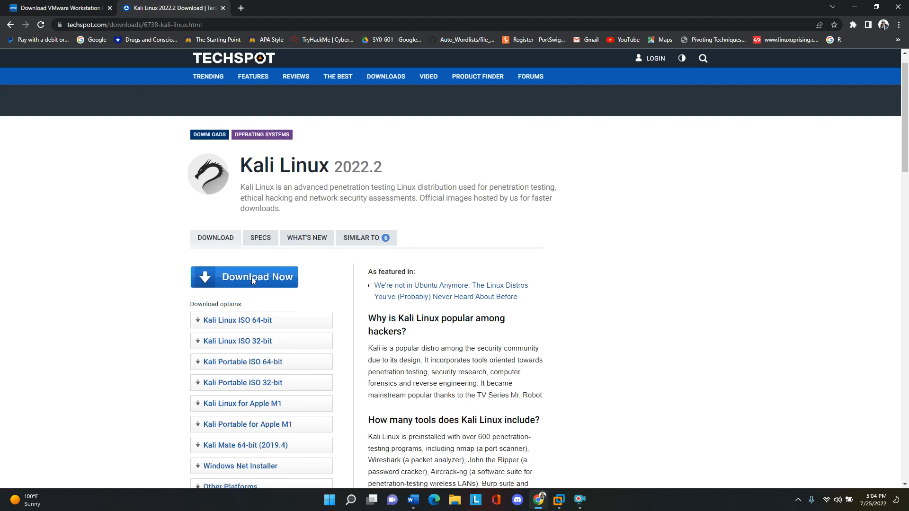
click(853, 6)
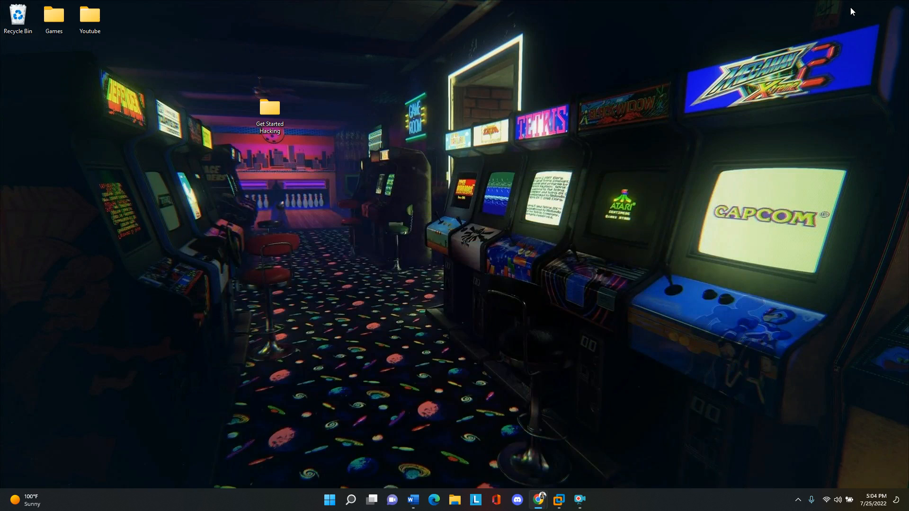
- Check the Kali files and VMware Workstation Pro shortcut in the desktop folder Get Started Hacking, and close the folder
double_click(271, 112)
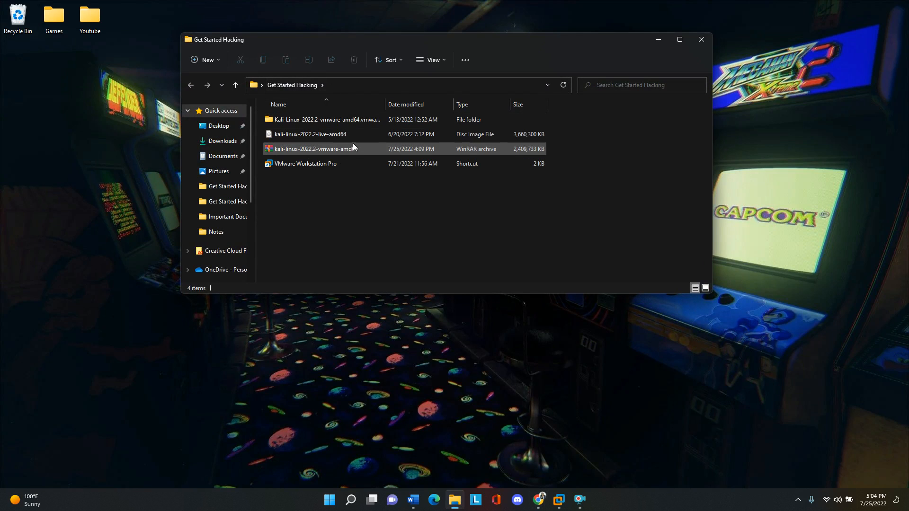
click(306, 166)
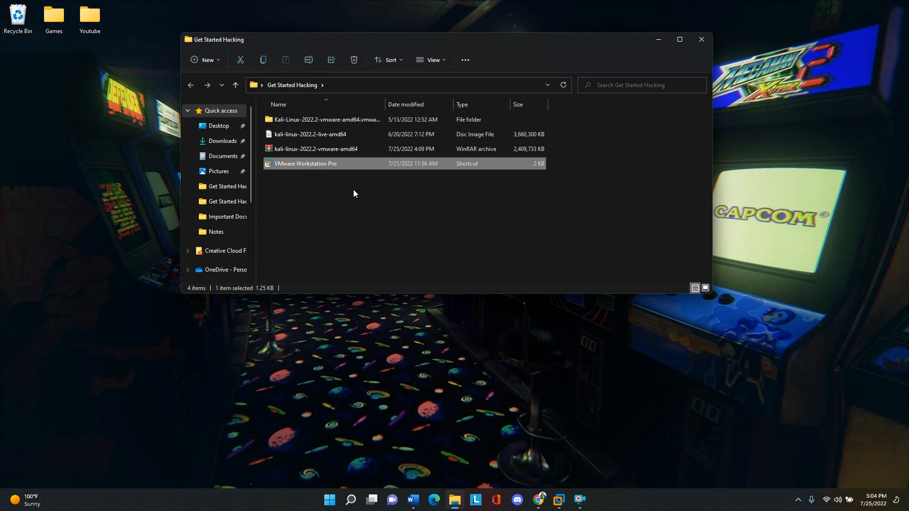
click(701, 43)
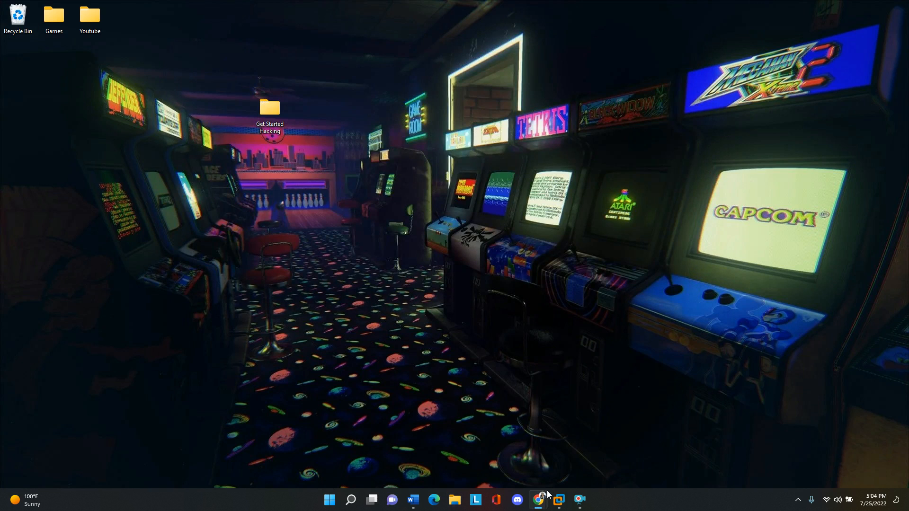
- Switch to VMware Workstation and bring up its My Computer window
mouse_move(538, 499)
click(513, 444)
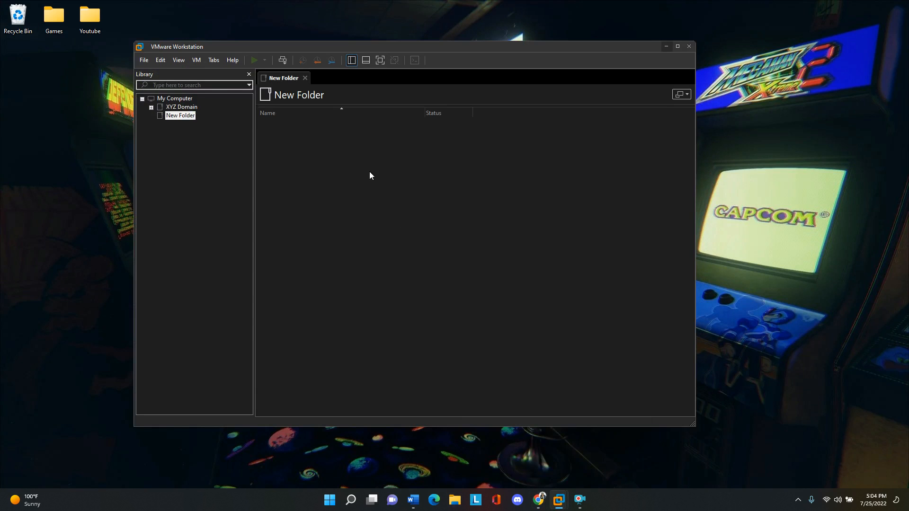
mouse_move(560, 504)
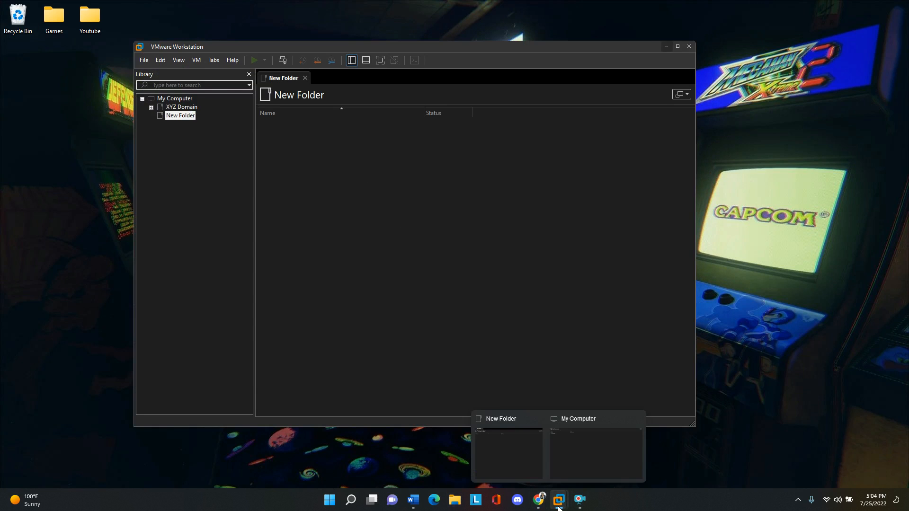
click(566, 466)
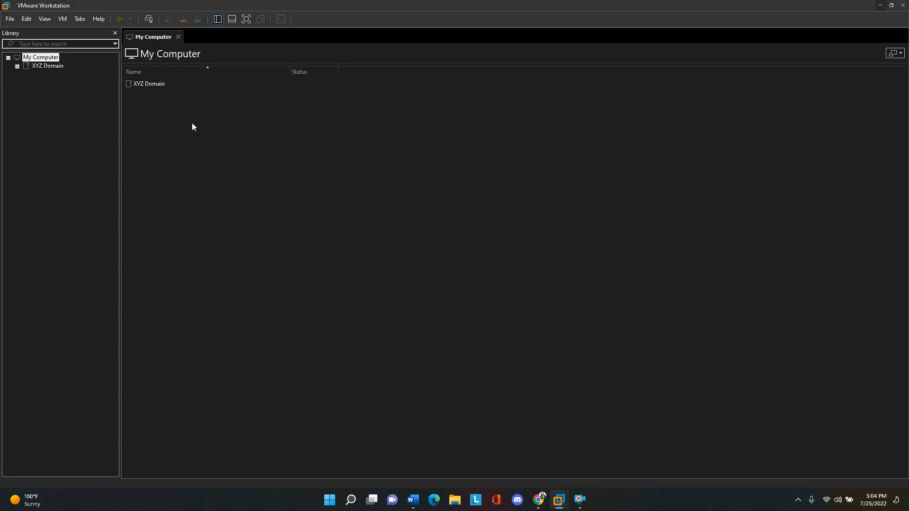
- Start a new virtual machine with the Typical configuration and choose to install the operating system later
click(9, 19)
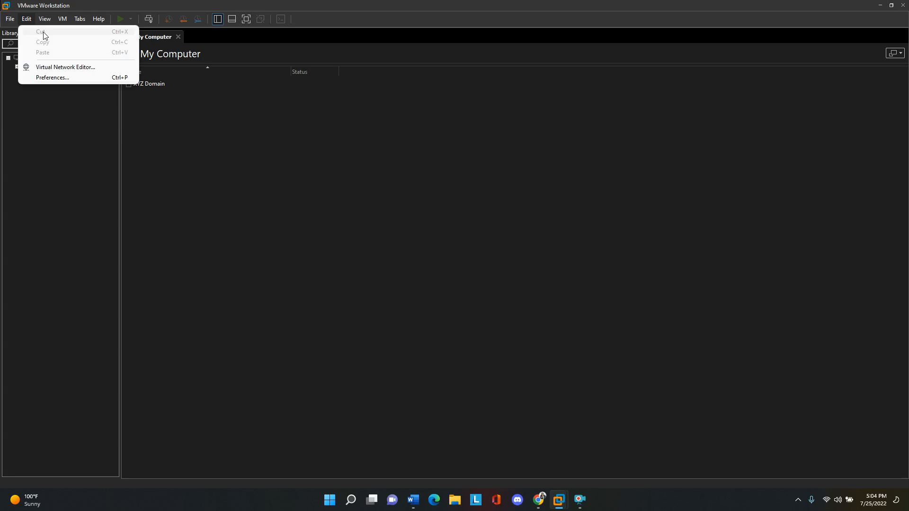
click(47, 31)
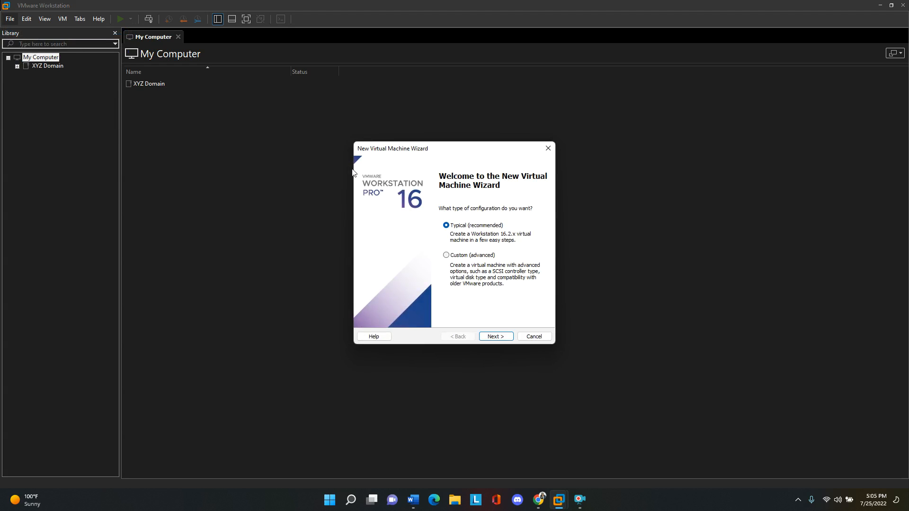
click(491, 336)
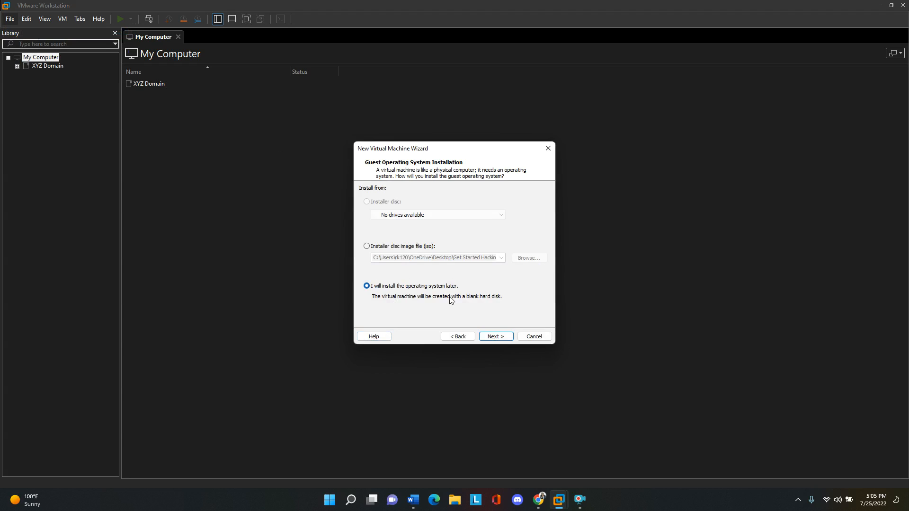
click(503, 337)
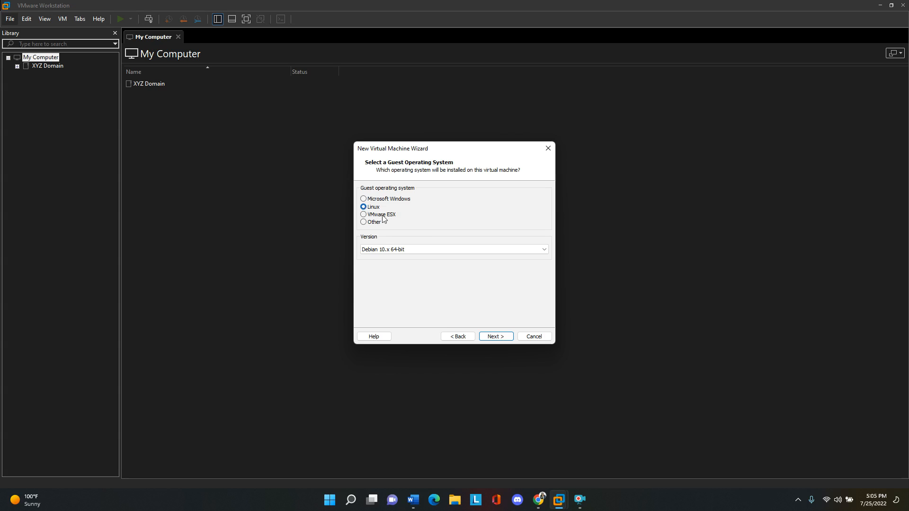
- Choose Linux as the guest operating system with version Debian 10.x 64-bit
click(419, 249)
scroll(410, 303, up, 2)
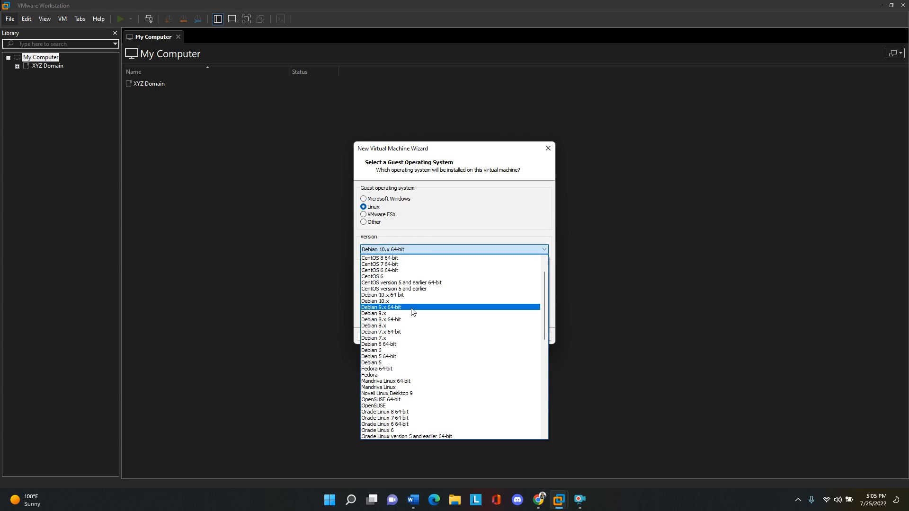
click(390, 295)
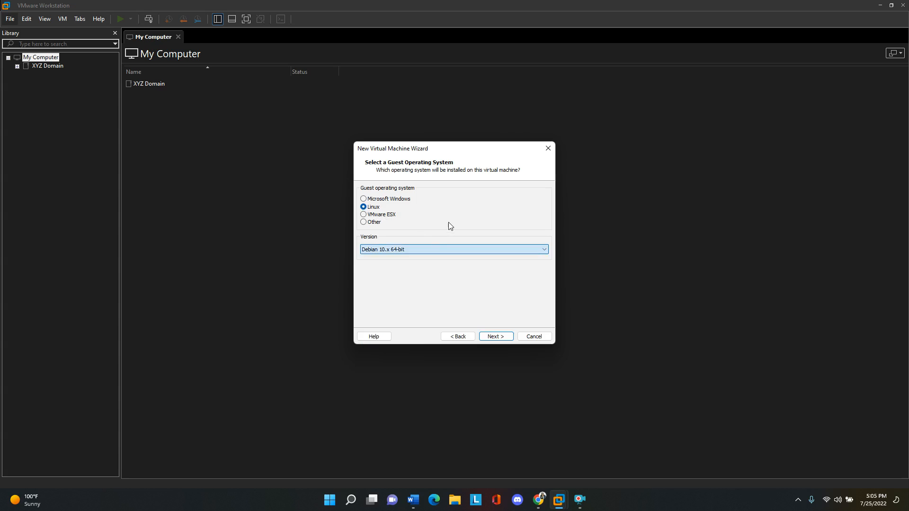
click(493, 337)
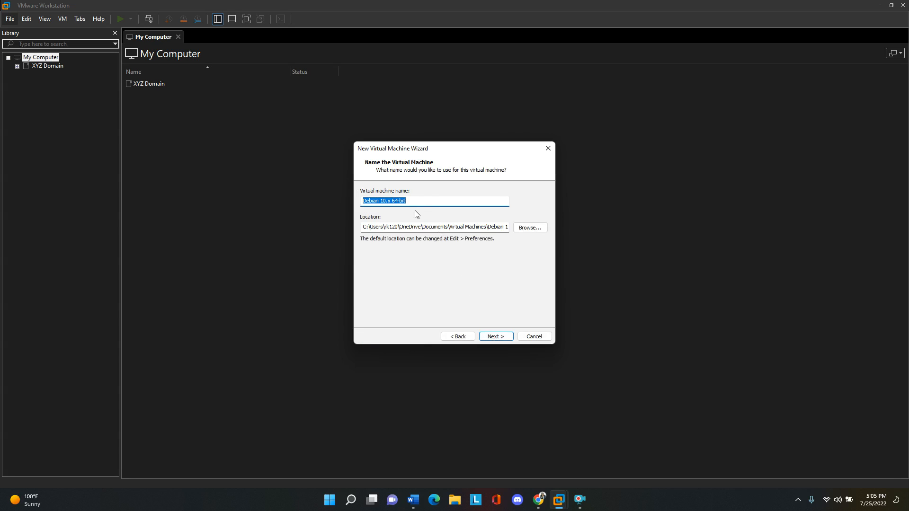
- Name the virtual machine Kali and set its maximum disk size to 40 GB, split into multiple files
text(Kali)
click(496, 336)
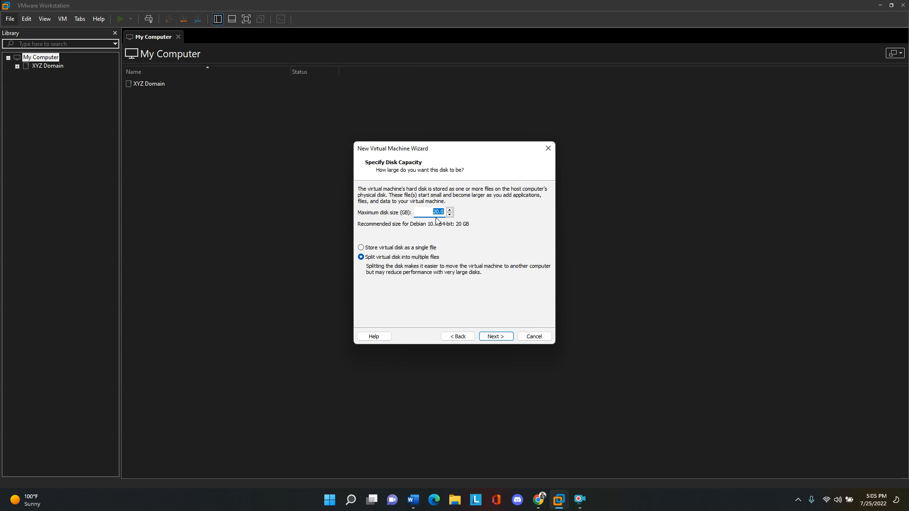
text(40)
click(493, 337)
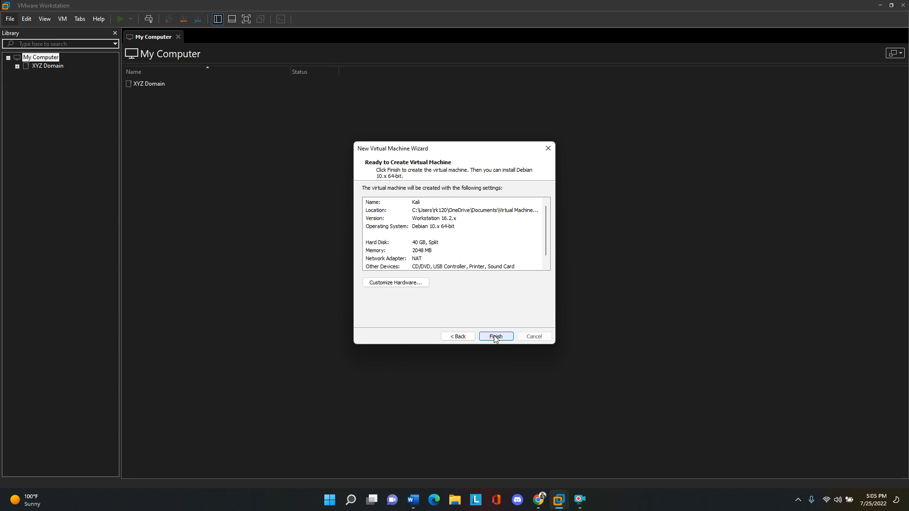
- Customize the new machine's hardware with 4708 MB of memory and 4 processors
click(396, 285)
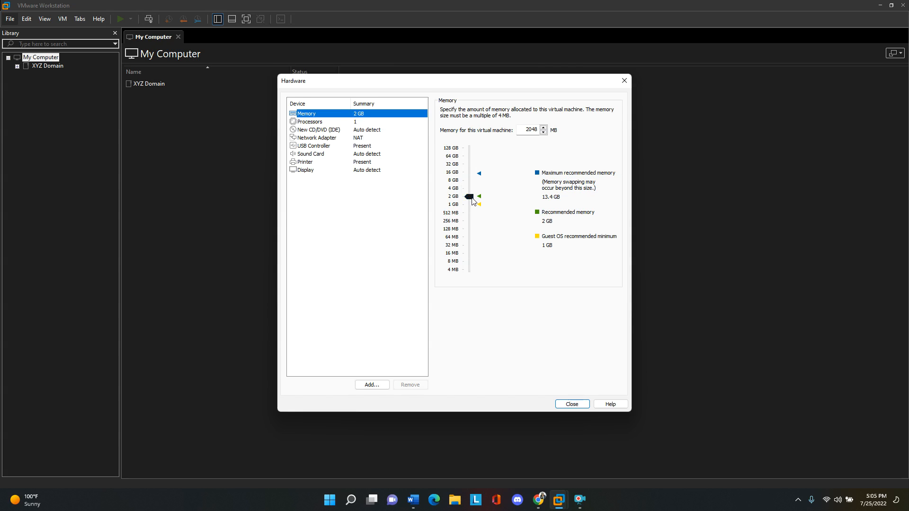
drag(471, 200, 469, 187)
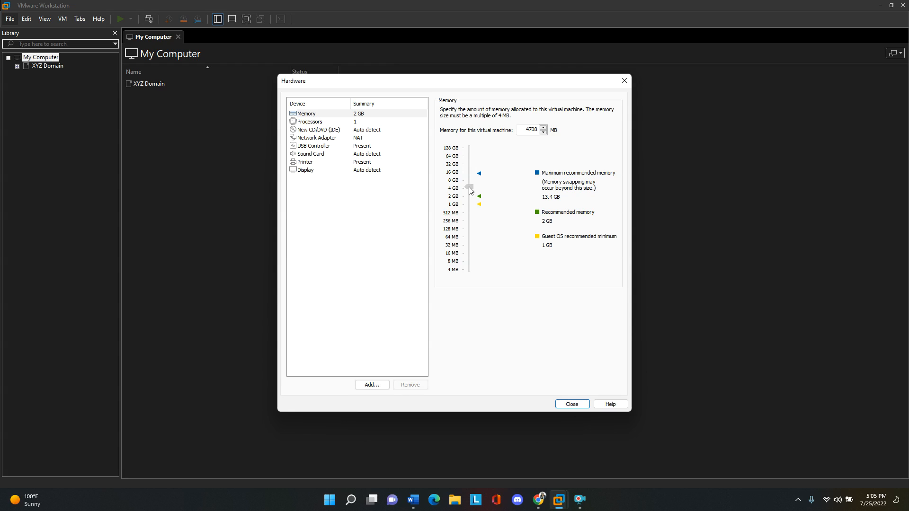
click(354, 125)
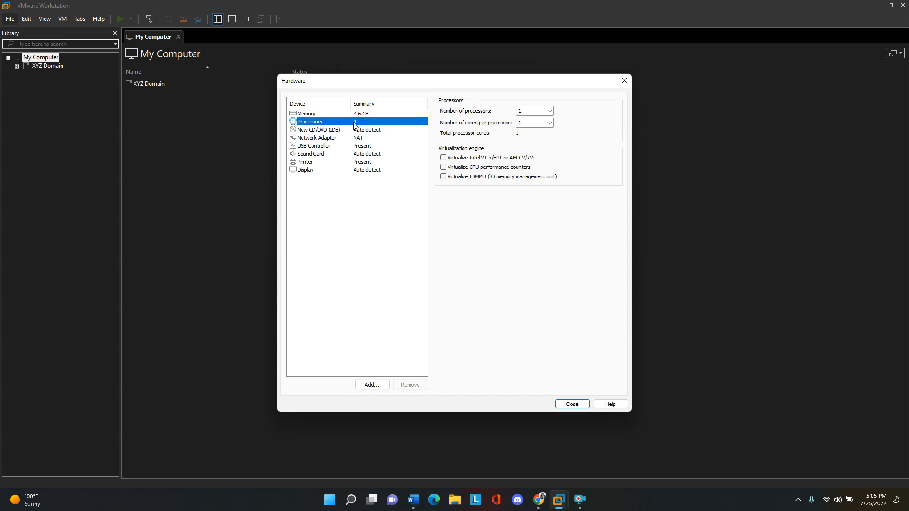
click(547, 111)
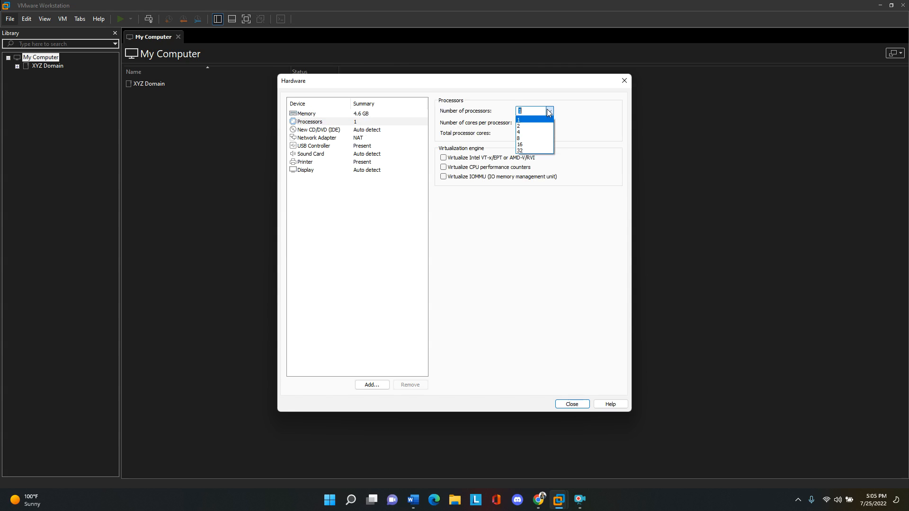
click(534, 132)
- Connect the CD/DVD drive to the ISO image kali-linux-2022.2-live-amd64 from the Get Started Hacking folder
click(357, 138)
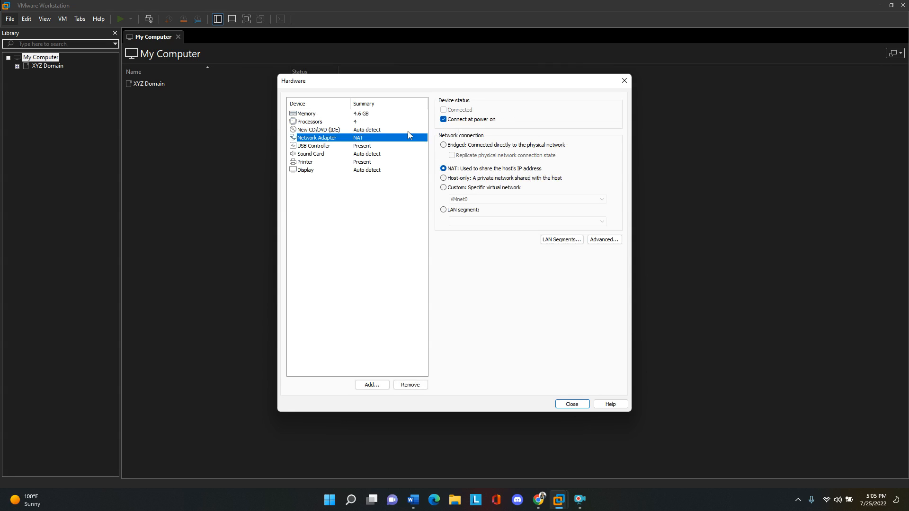
click(331, 129)
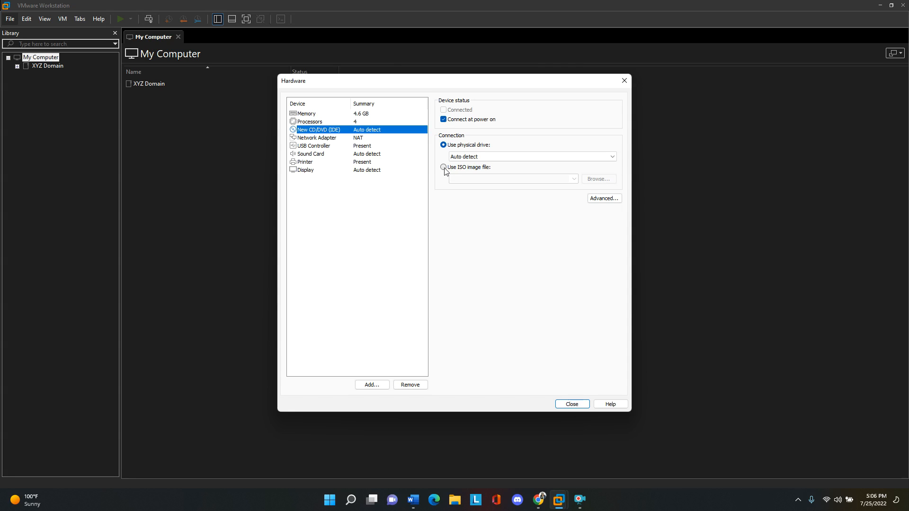
click(444, 168)
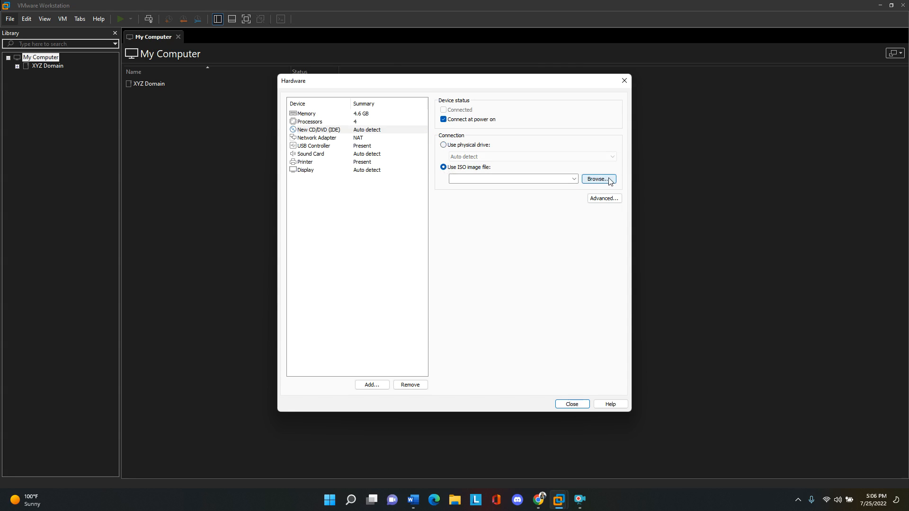
click(609, 180)
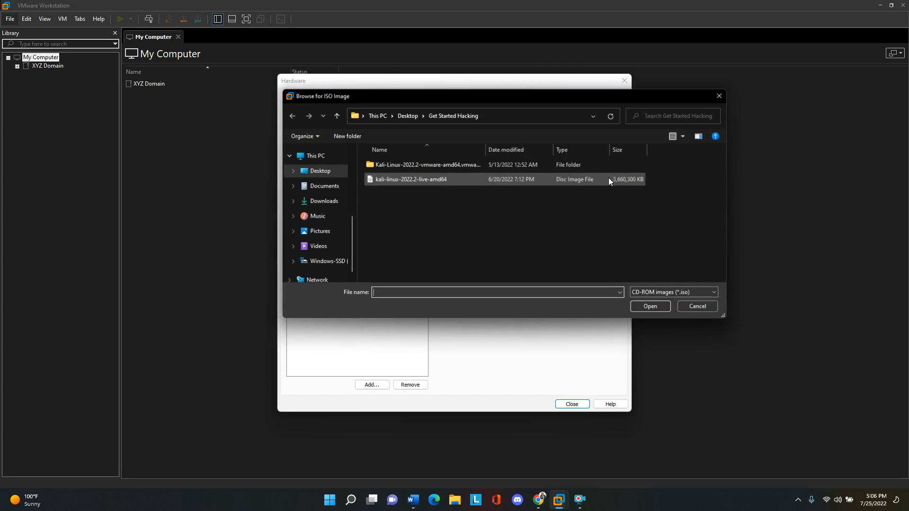
click(419, 179)
click(651, 306)
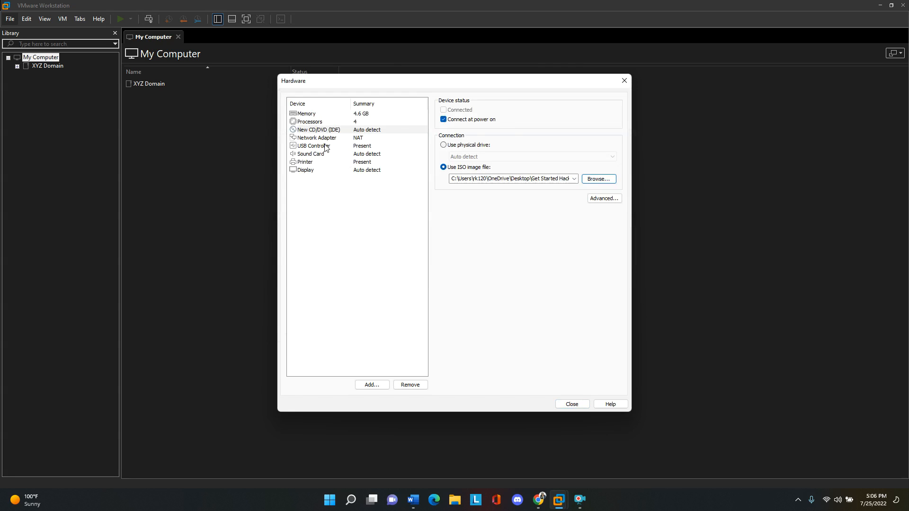
- Review the USB, sound, printer and display settings, accept the hardware configuration and finish creating the virtual machine
click(326, 146)
click(324, 154)
click(325, 162)
click(325, 170)
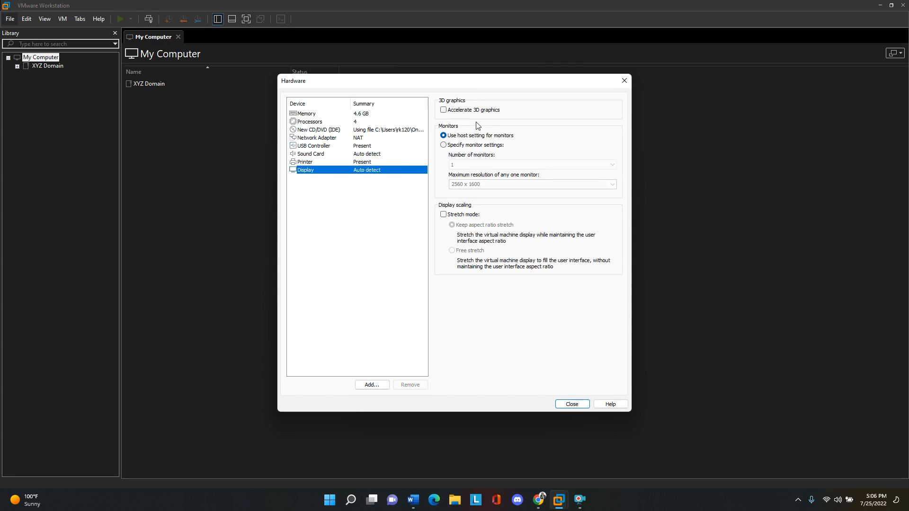
click(572, 405)
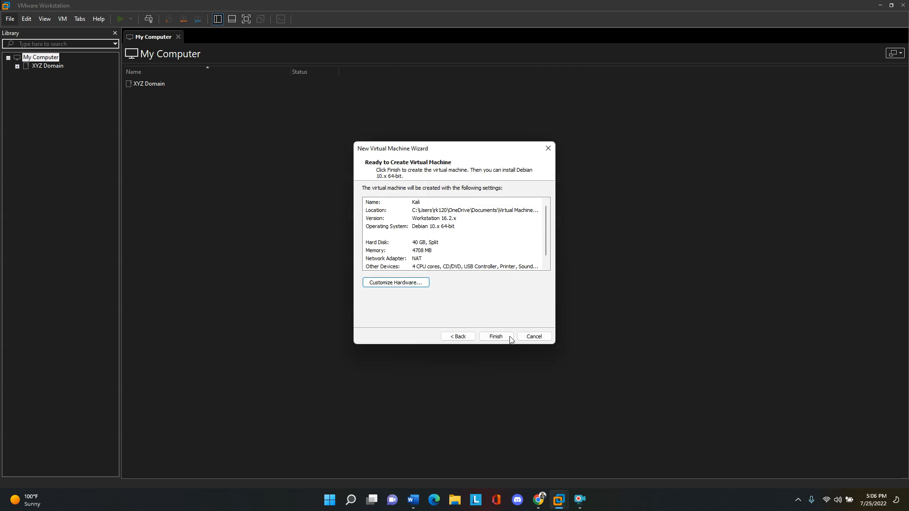
click(494, 336)
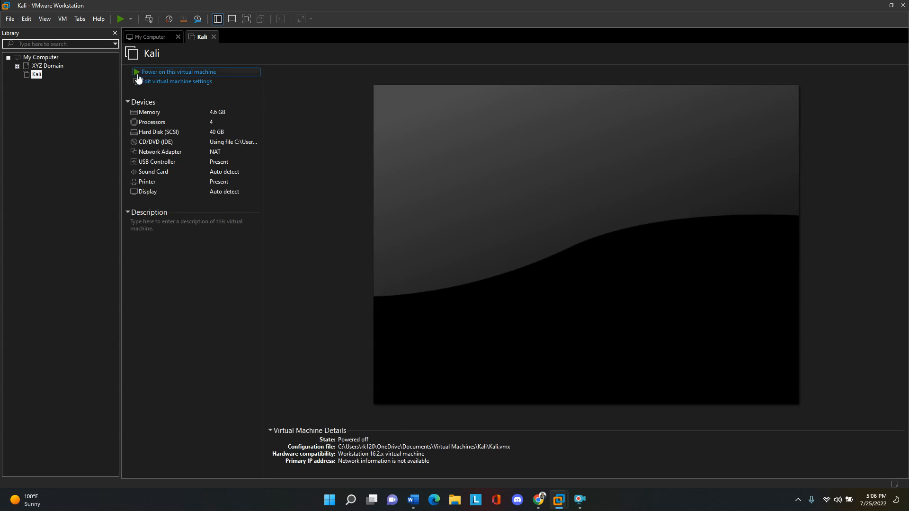
- Power on the Kali virtual machine and choose Start installer from the Kali Linux live boot menu
click(181, 72)
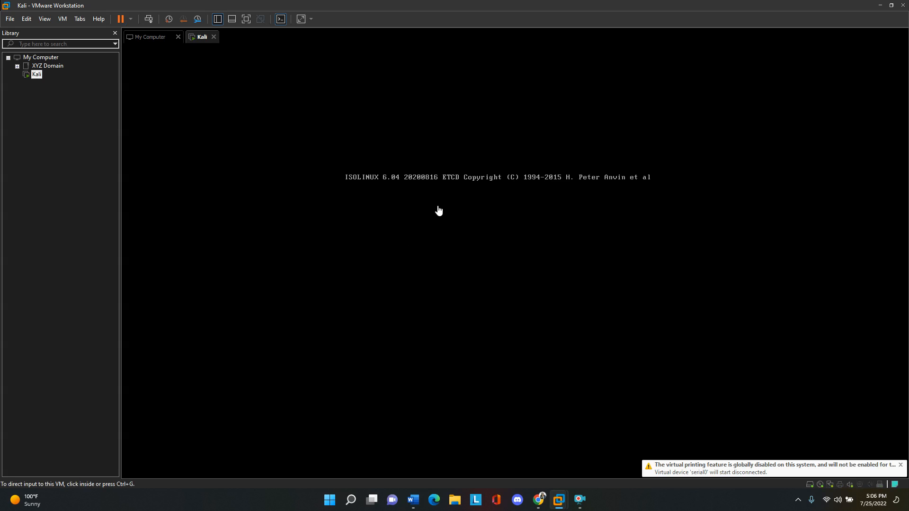
click(468, 190)
key(Down)
key(Down)
key(Down)
key(Down)
key(Down)
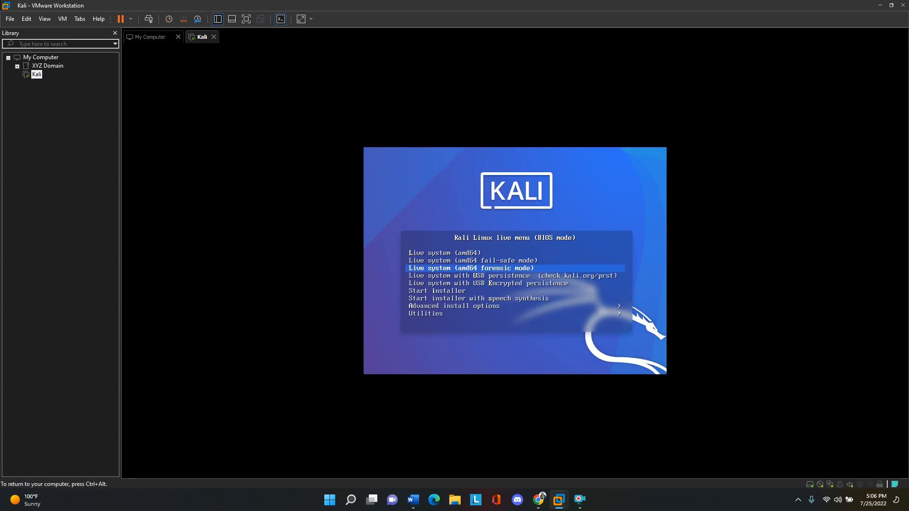
key(Return)
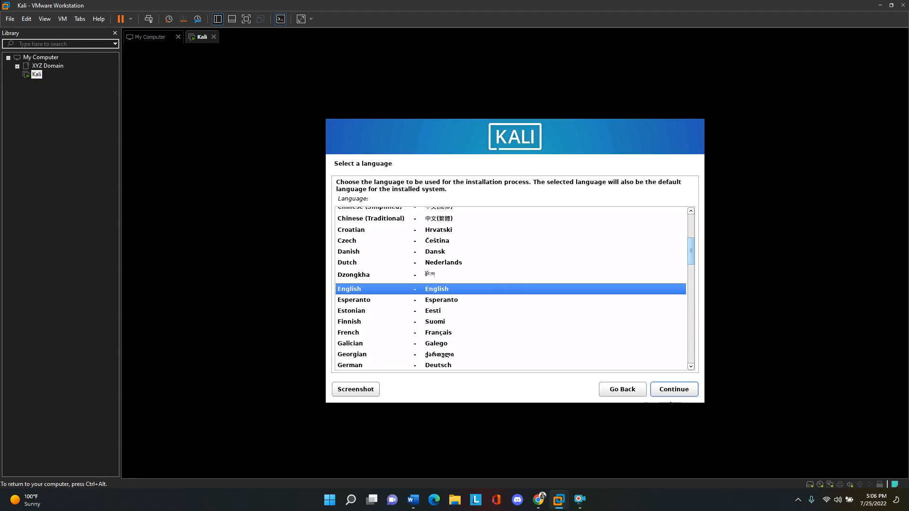
- Accept English as the installation language and keep the installer's default location settings
click(675, 390)
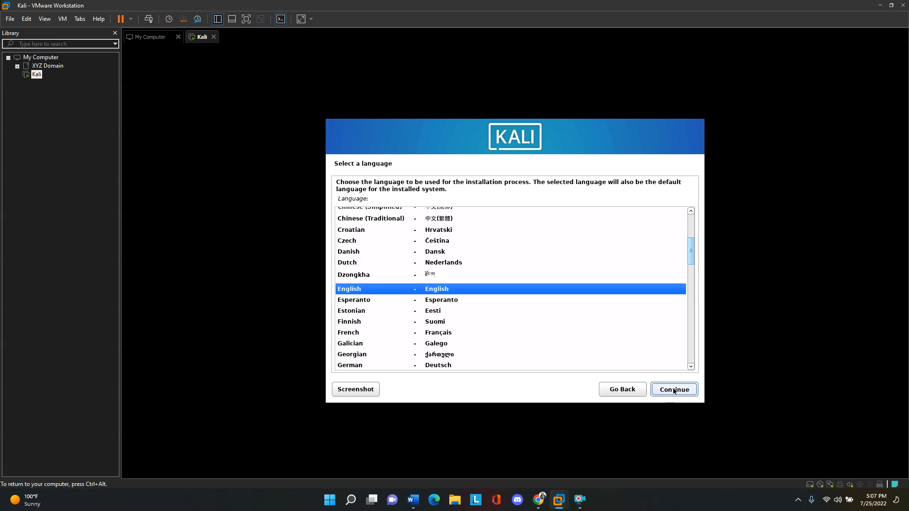
click(675, 390)
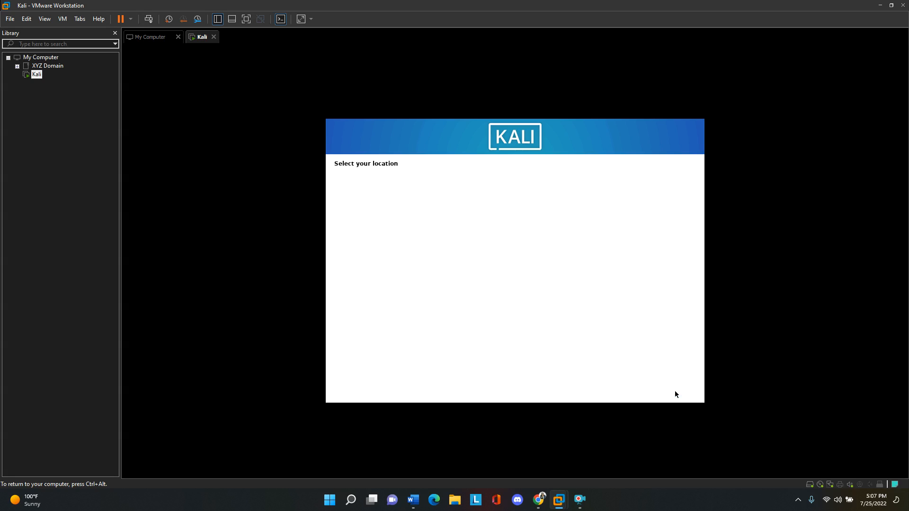
click(675, 390)
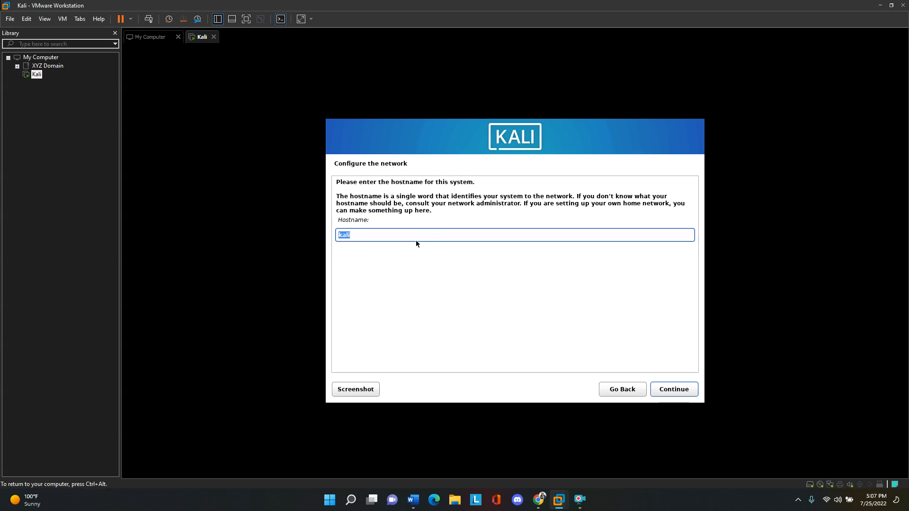
- Keep kali as the system's hostname and leave the domain name blank
click(396, 234)
key(Return)
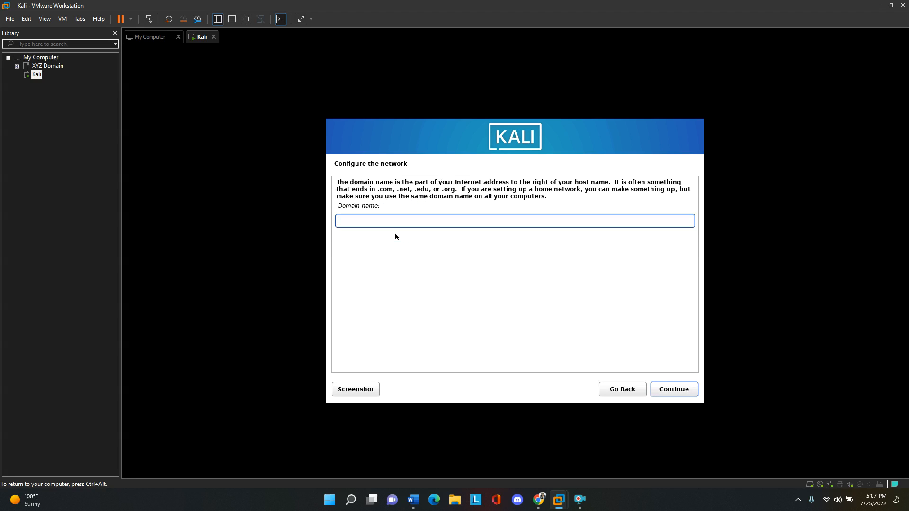
click(680, 390)
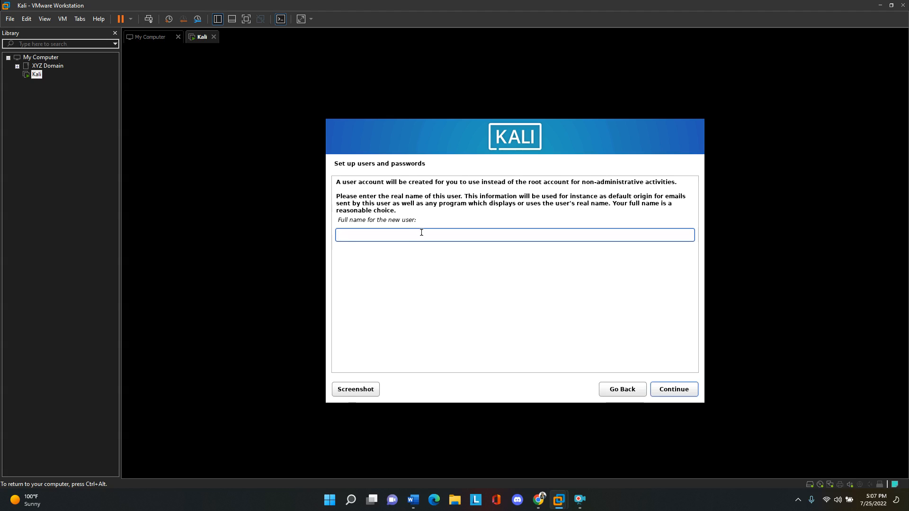
- Set the new user's full name to kali and accept the suggested username
text(kali)
key(Return)
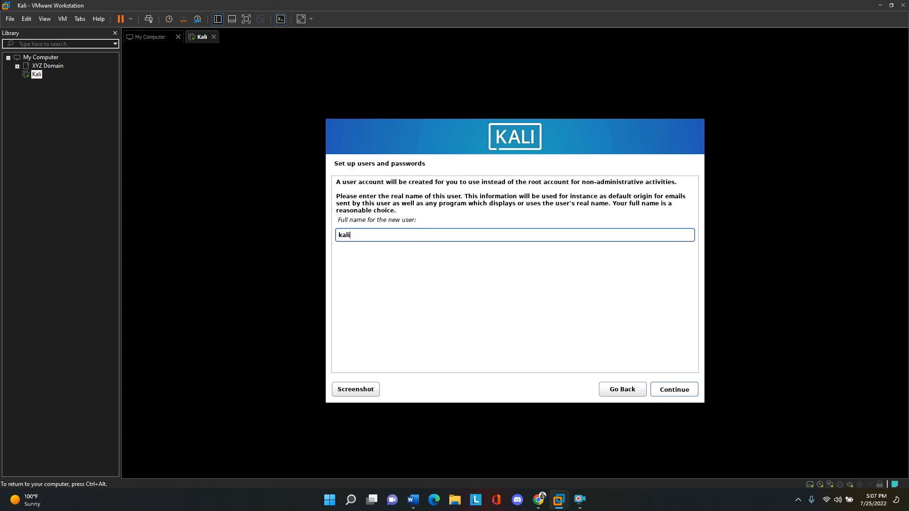
key(Return)
- Enter the new user's password, repeat it for verification and continue the installation
text(kali)
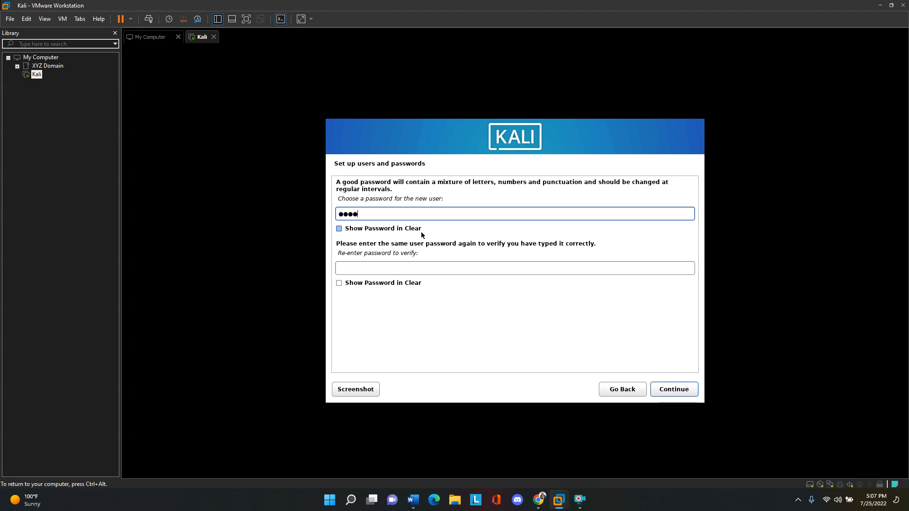
click(400, 267)
text(kali)
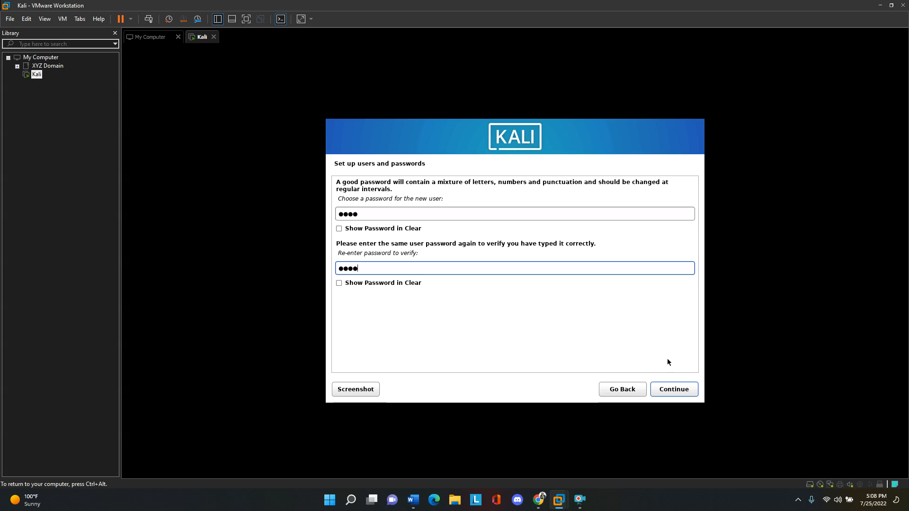
click(667, 390)
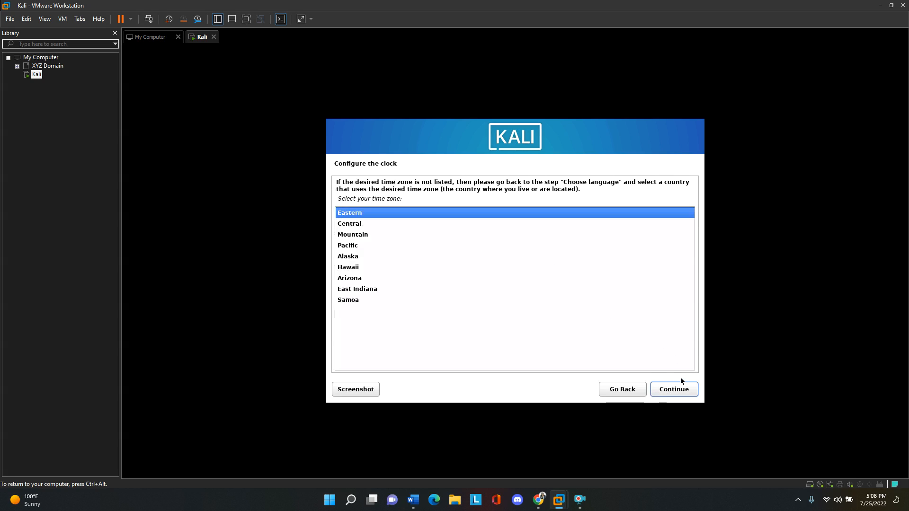
- Keep the Eastern time zone and partition the entire virtual disk with the guided method, choosing to finish partitioning and write changes to disk
click(669, 390)
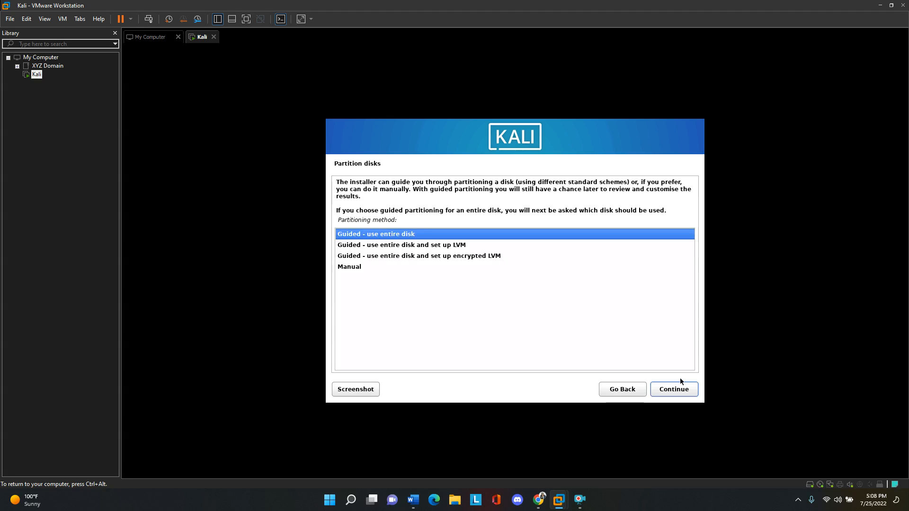
click(675, 393)
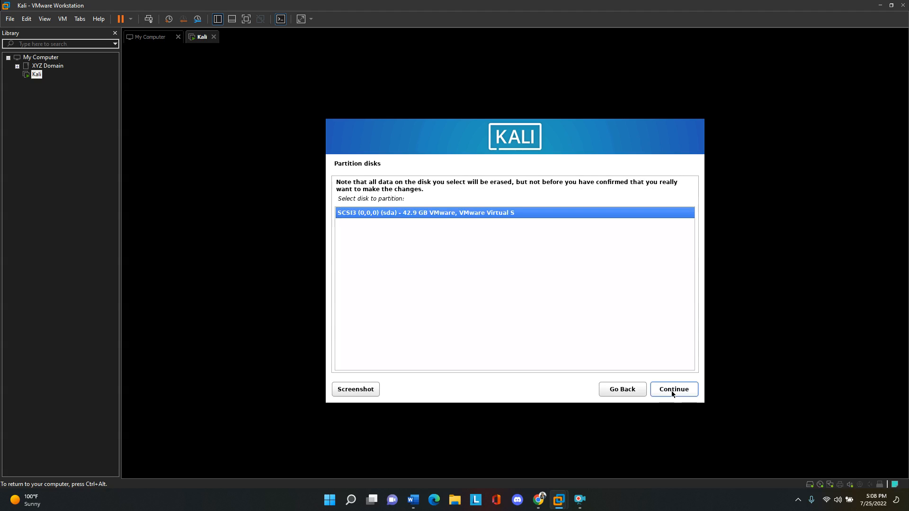
click(671, 391)
click(671, 391)
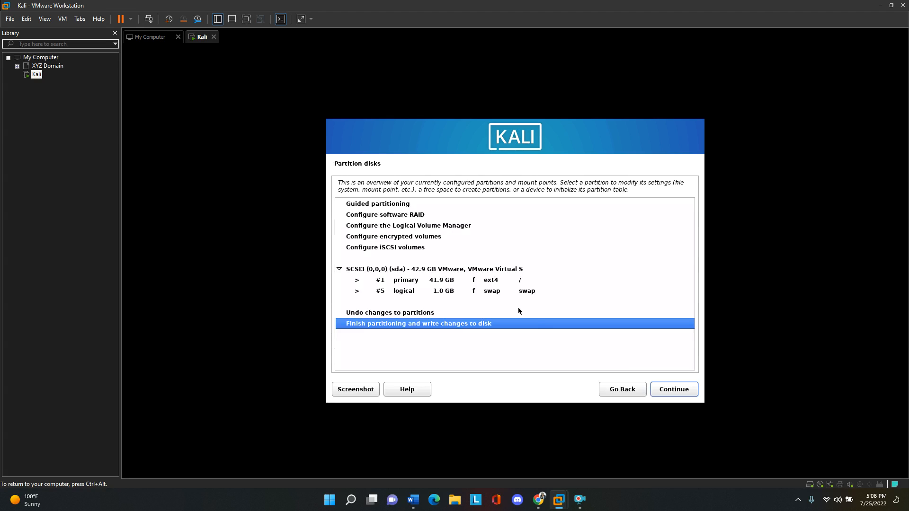
click(671, 389)
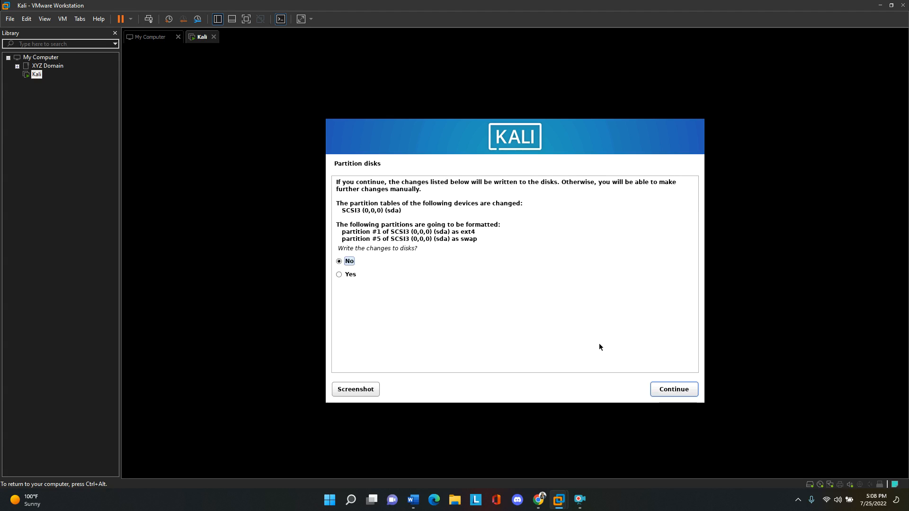
click(662, 387)
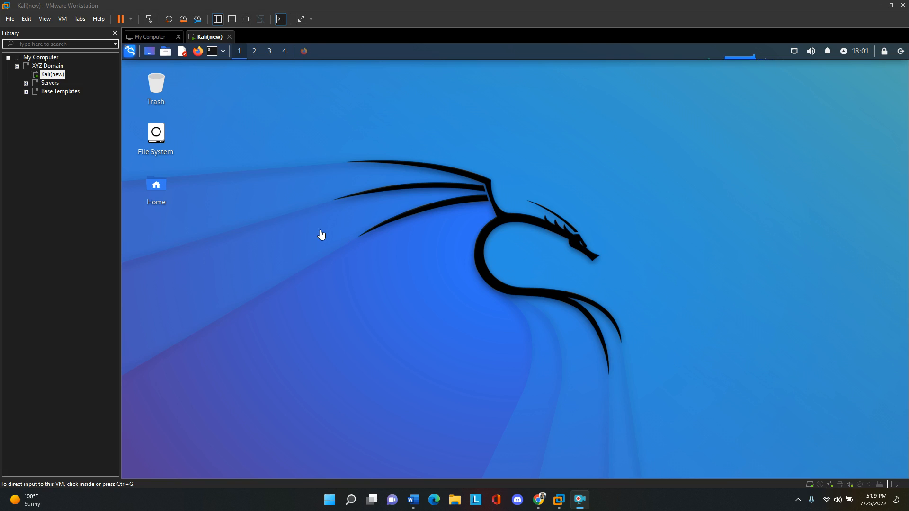
- Switch to Firefox in the Kali(new) machine and open the Dewalt-arch/pimpmykali GitHub repository from the search results
click(283, 87)
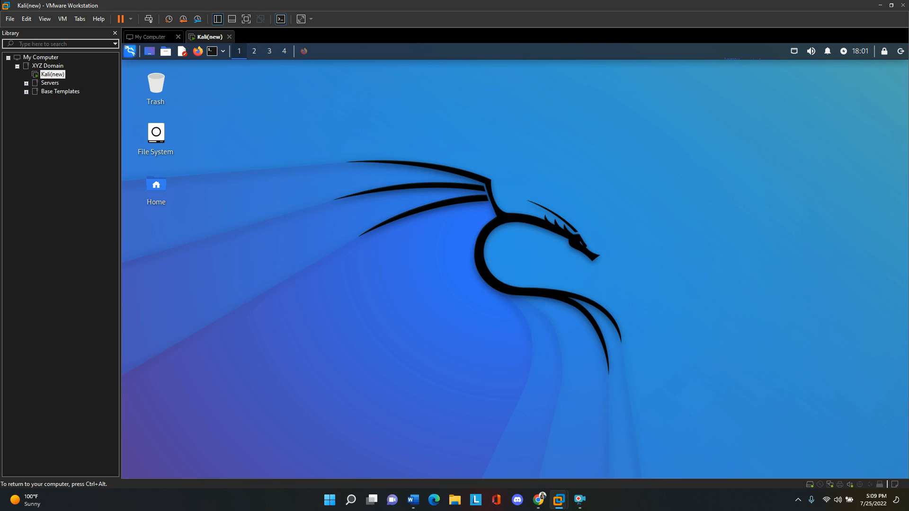
click(304, 50)
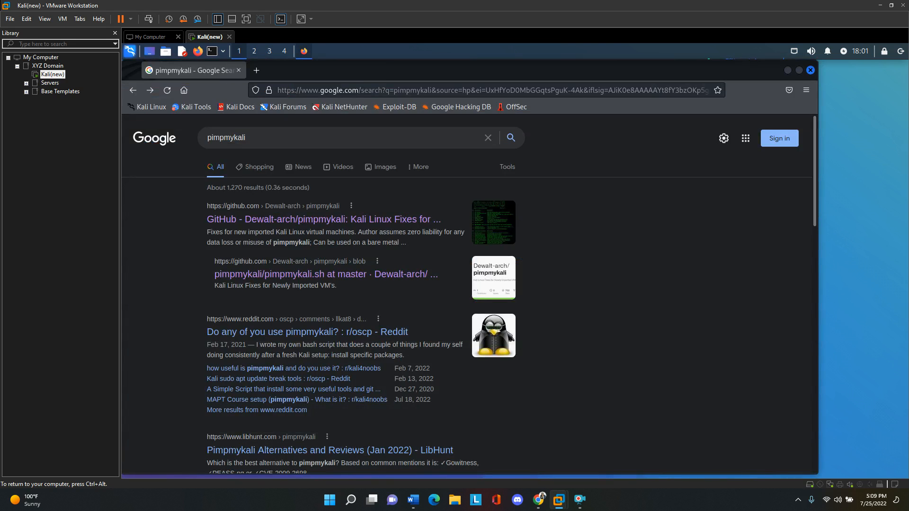
click(274, 218)
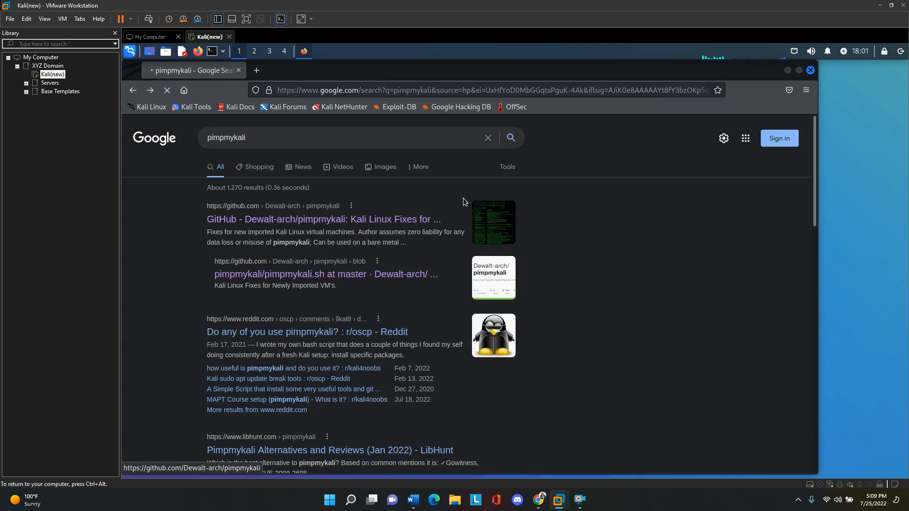
- Copy the pimpmykali repository's HTTPS clone URL and close the browser
click(584, 220)
double_click(505, 287)
right_click(505, 287)
click(494, 284)
triple_click(494, 284)
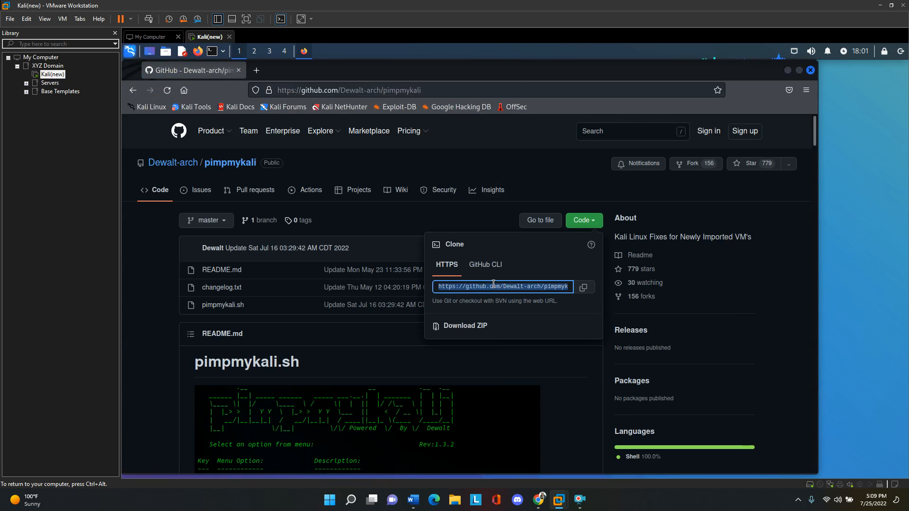
right_click(494, 284)
click(516, 198)
click(810, 70)
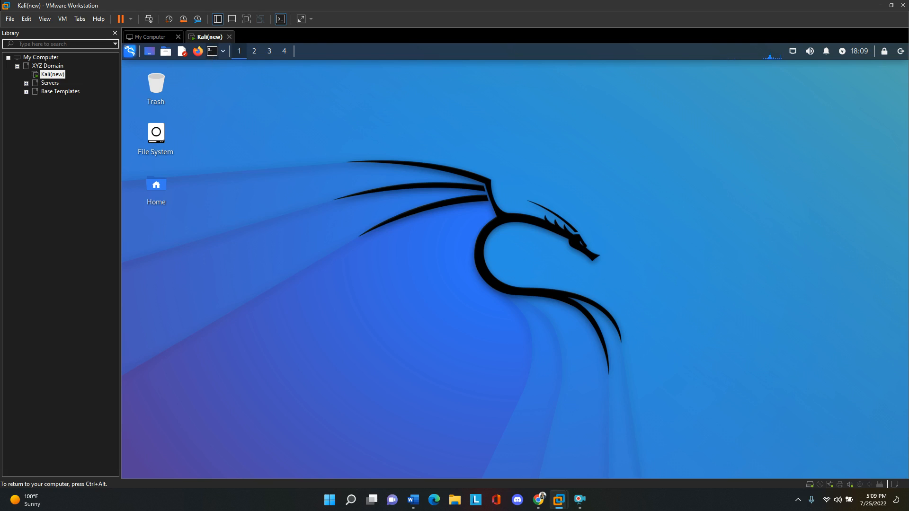
- Open a terminal and change to the Downloads directory
click(212, 52)
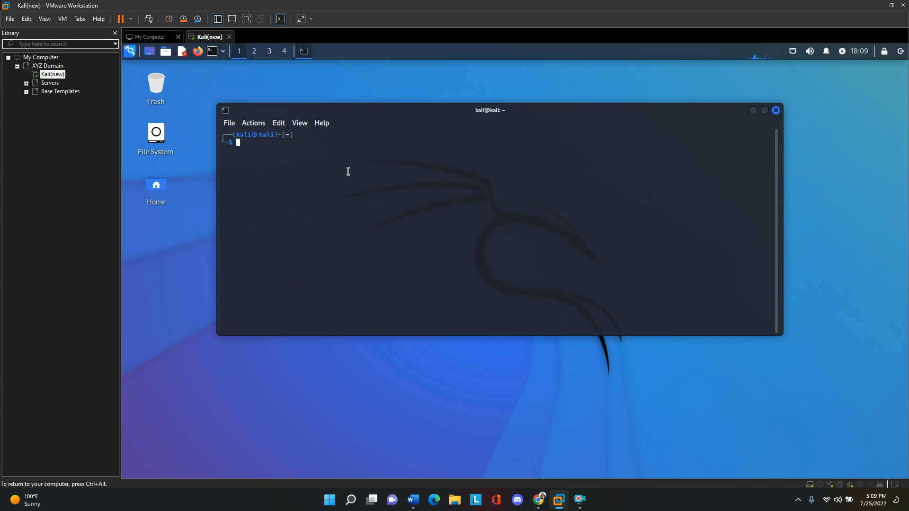
text(s)
key(BackSpace)
text(cd Do)
key(Tab)
key(Return)
text(git clone)
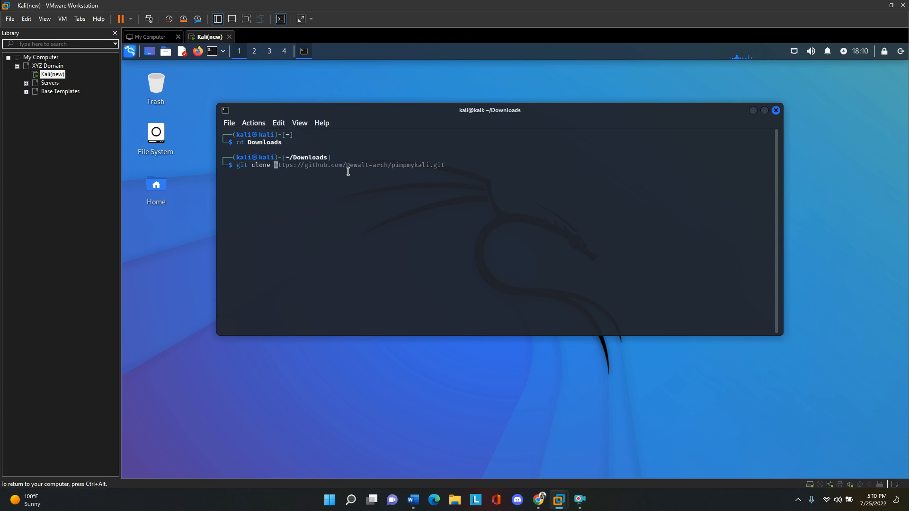
key(ctrl+shift+v)
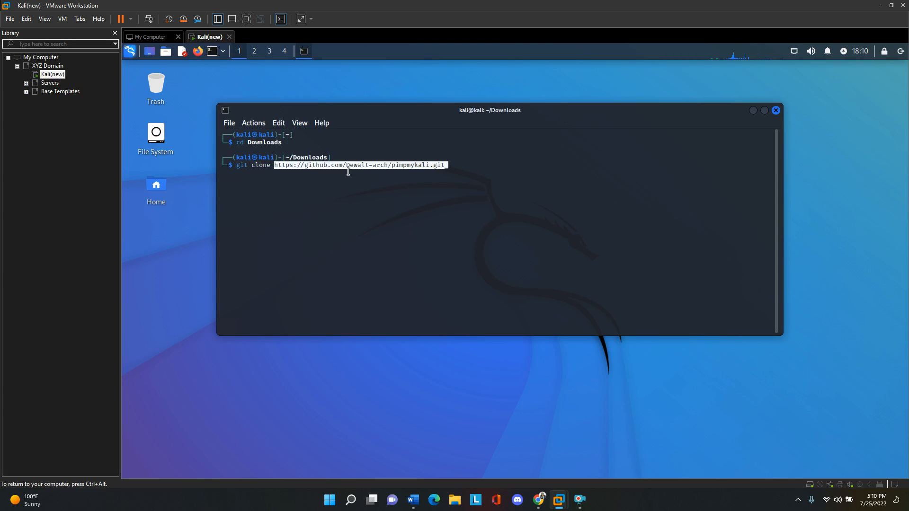
key(Return)
key(Return)
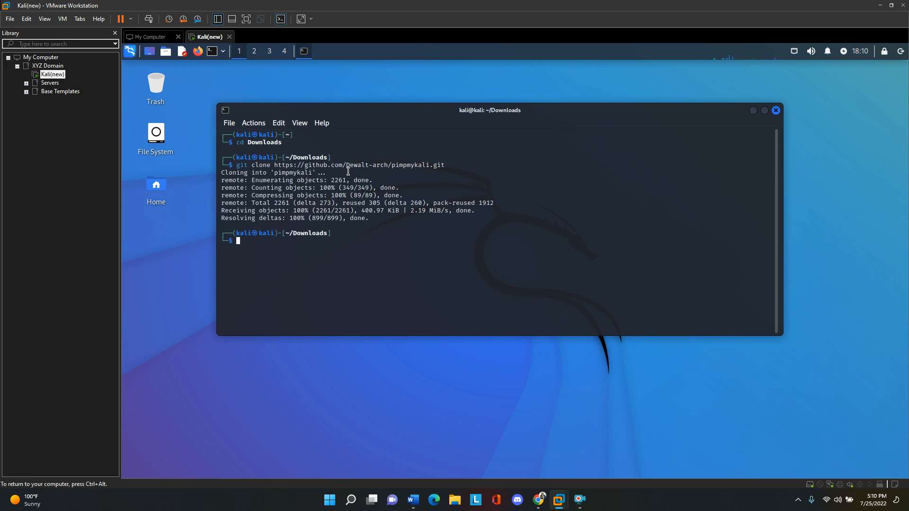
- List the Downloads directory with ls -la and change into the pimpmykali directory
text(ls -la)
key(Return)
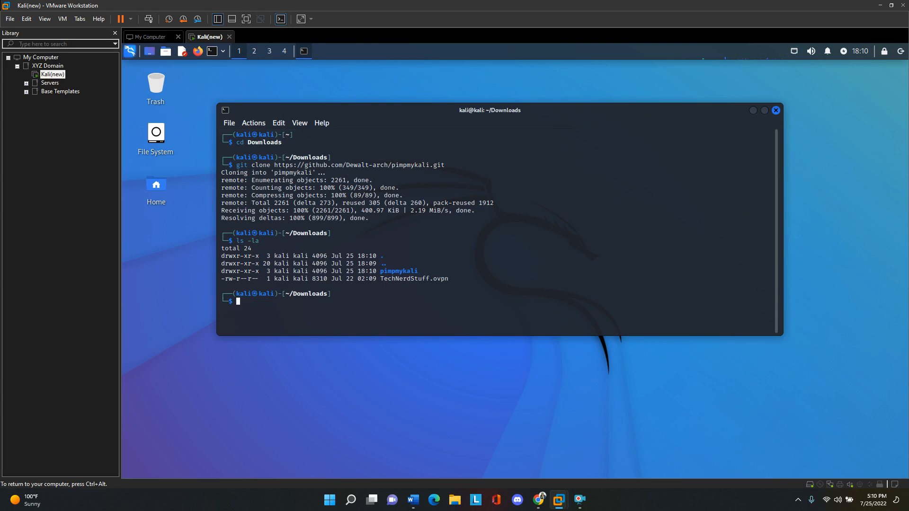
double_click(397, 271)
click(328, 309)
text(cd pimpmykali)
key(Return)
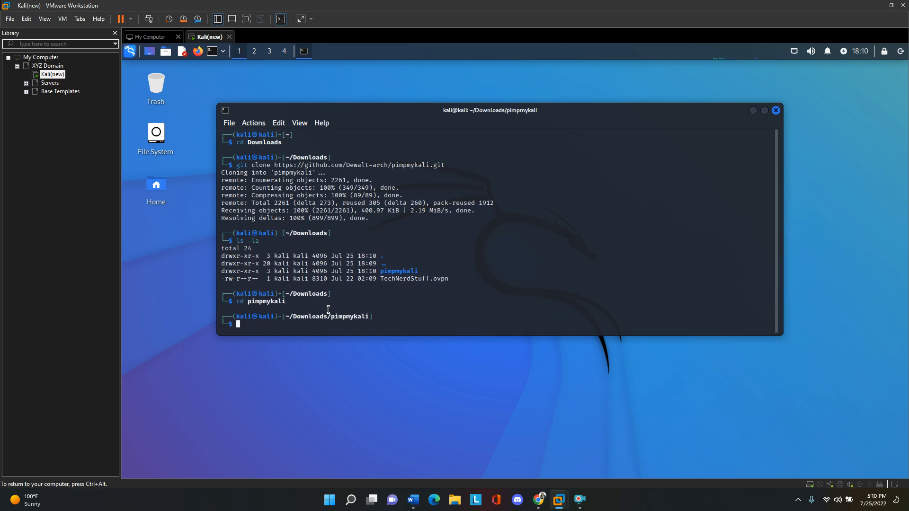
- List the pimpmykali directory with ls -la and locate the pimpmykali.sh script
text(ls -la)
key(Return)
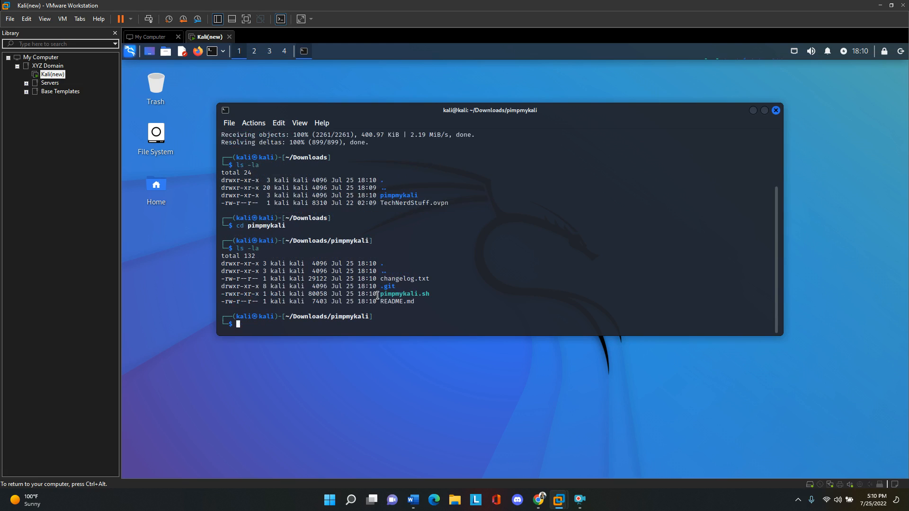
drag(379, 294, 444, 294)
click(424, 294)
- Run the pimpmykali.sh script with sudo
text(sudo ./pi)
key(Tab)
key(Return)
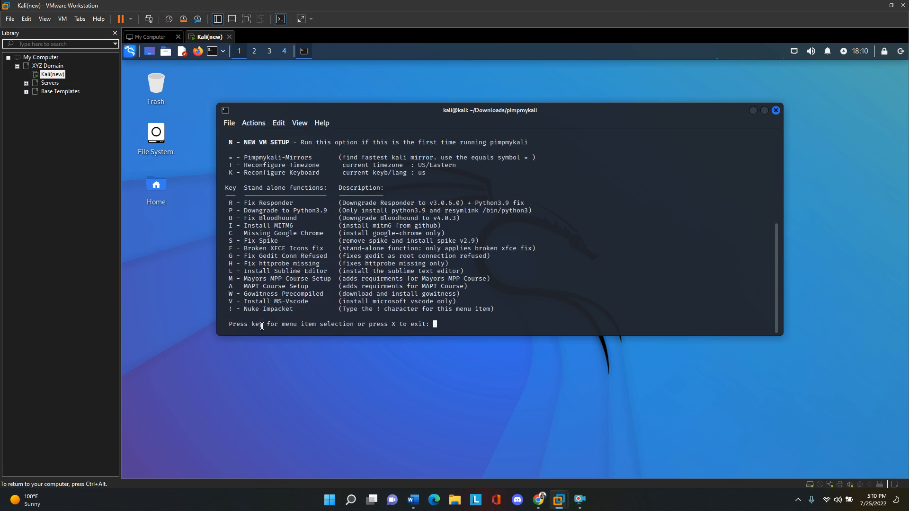
- Examine the menu options and stand-alone functions offered by the pimpmykali script
scroll(394, 239, up, 6)
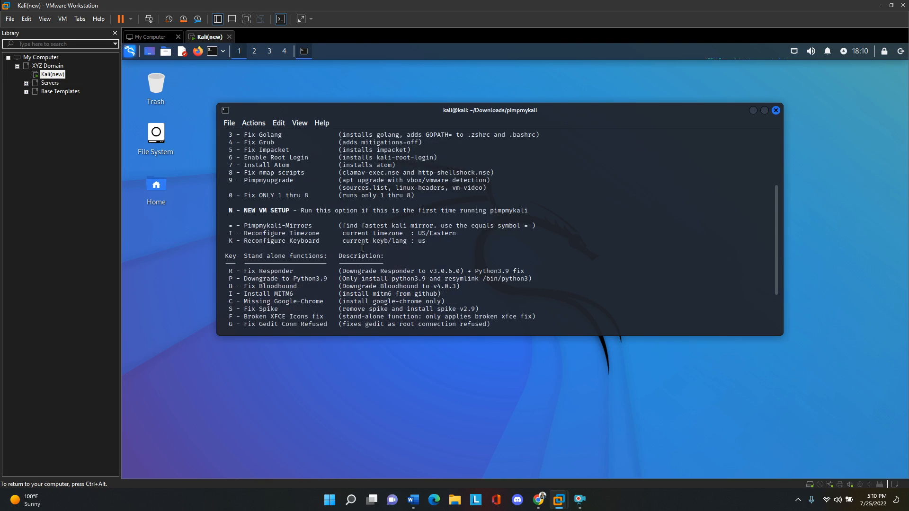
scroll(266, 186, down, 1)
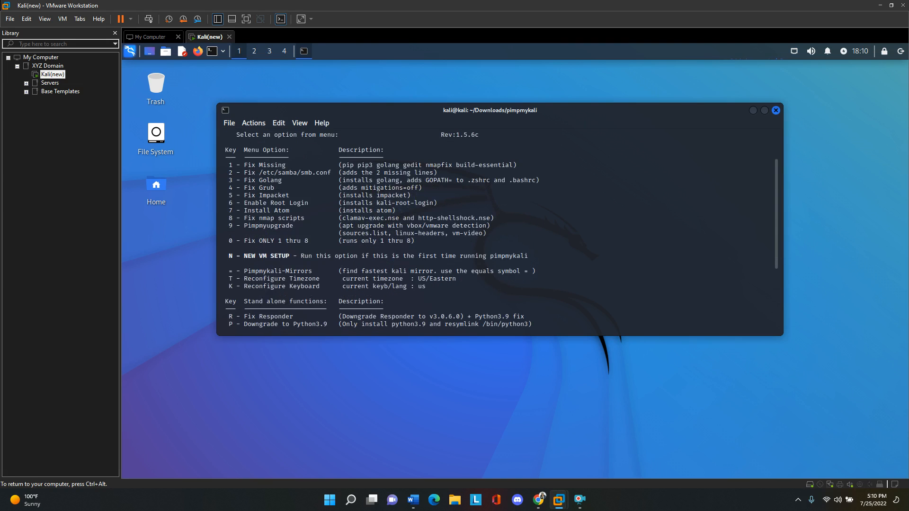
scroll(274, 222, down, 1)
scroll(274, 222, down, 1)
scroll(289, 222, up, 1)
scroll(289, 221, up, 3)
scroll(289, 222, down, 3)
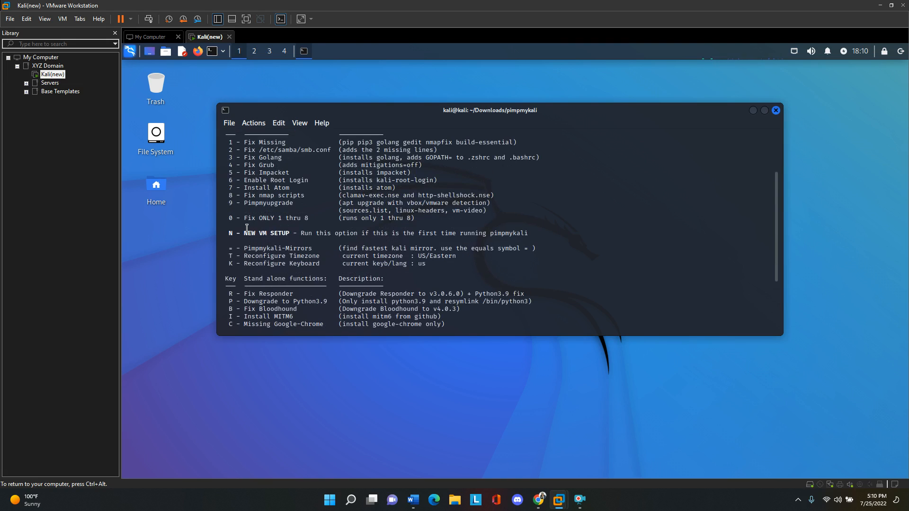
- Start the NEW VM SETUP option of the pimpmykali menu with N
drag(229, 233, 258, 233)
click(288, 232)
scroll(351, 219, down, 4)
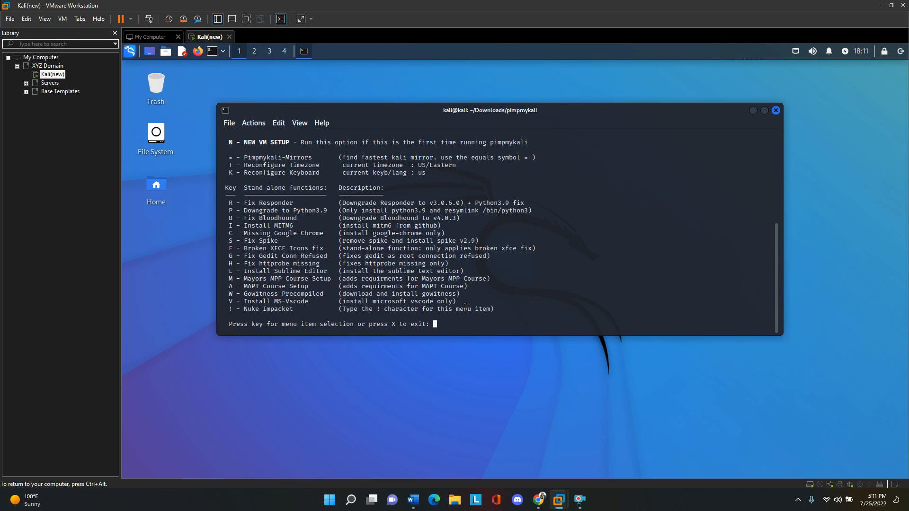
text(N)
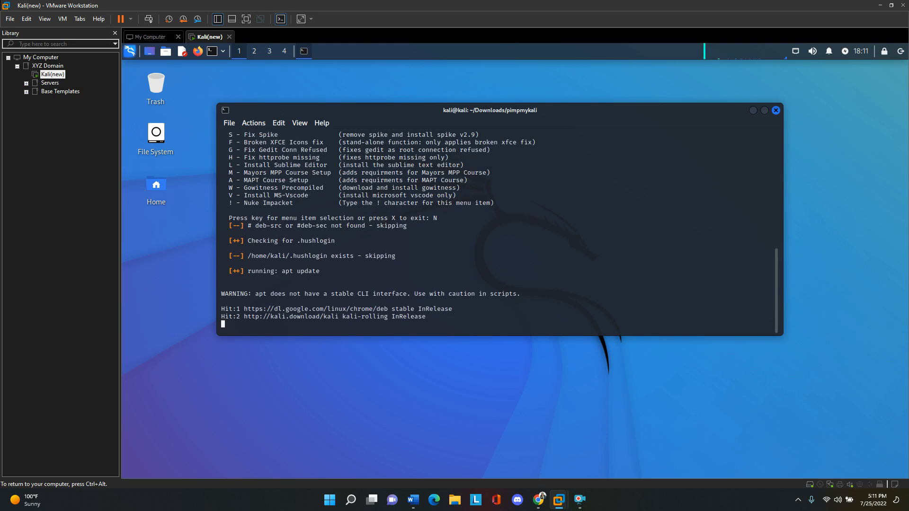